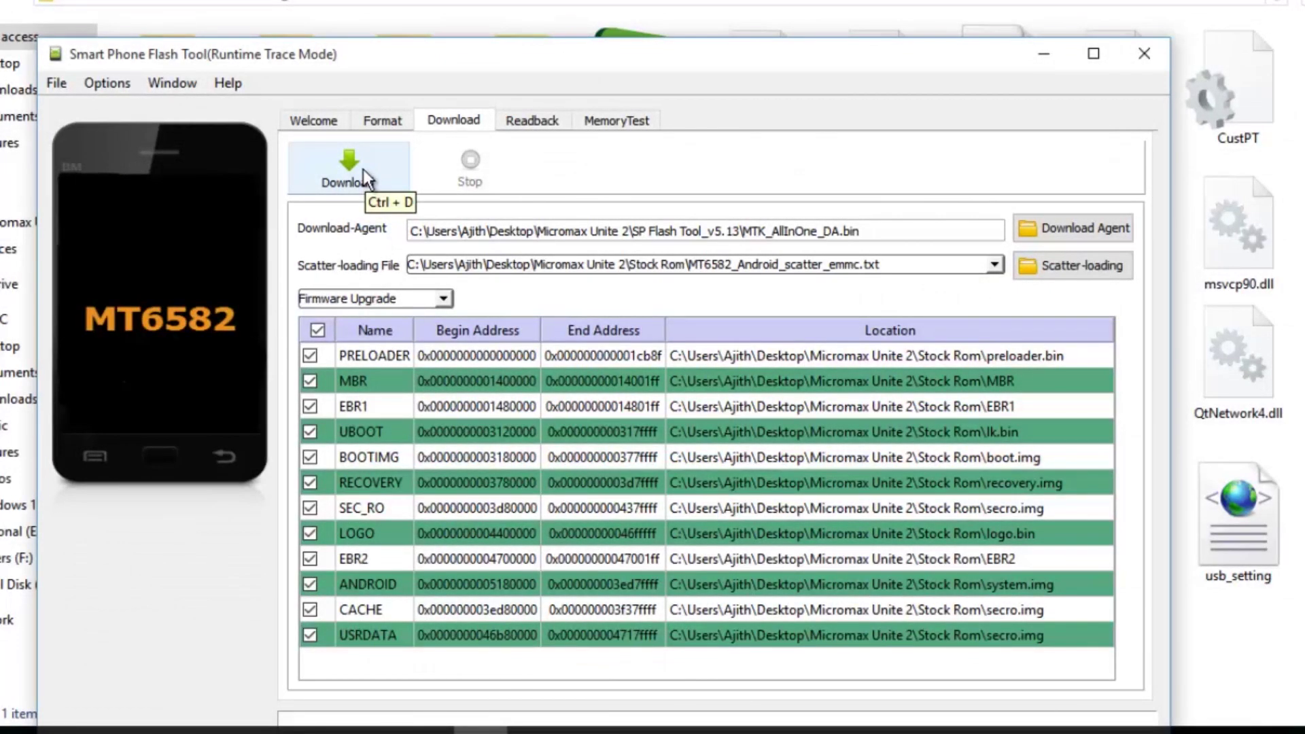
# Start flashing the stock ROM in Firmware Upgrade mode and move the tool window higher on screen.
pyautogui.click(363, 170)
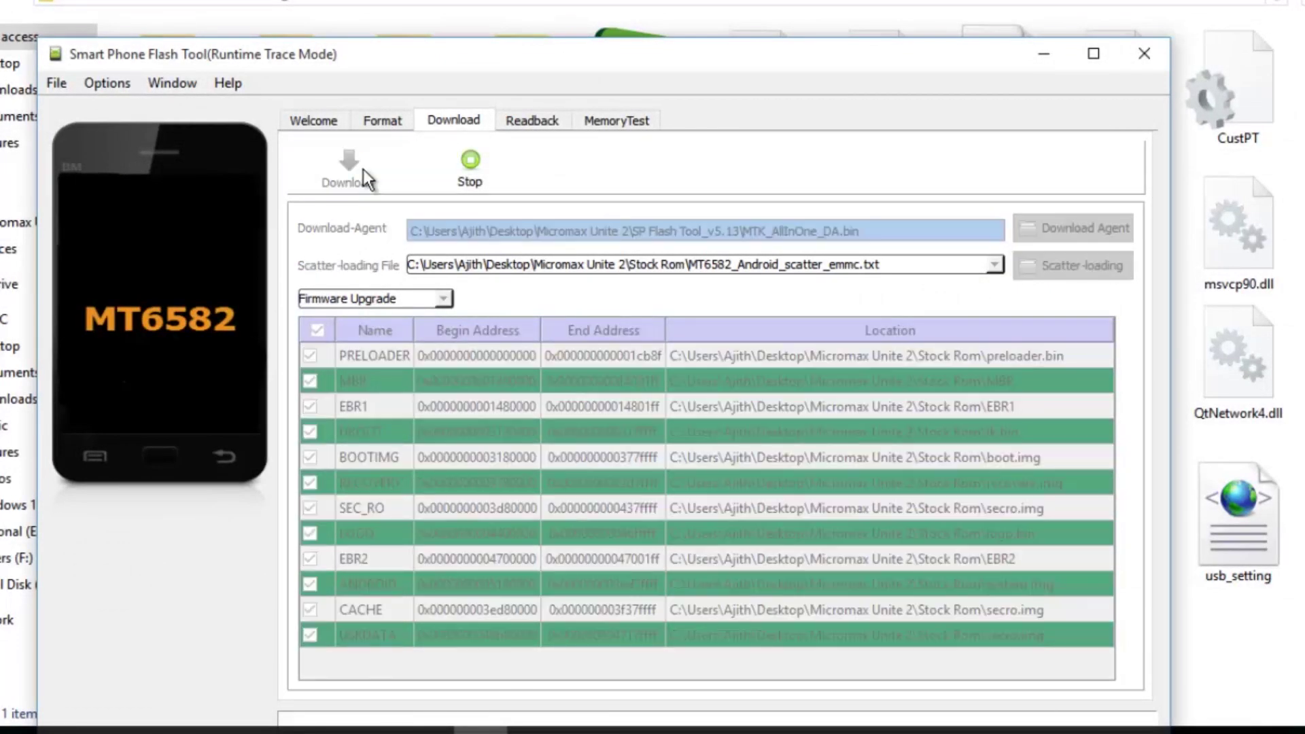
pyautogui.moveTo(411, 65); pyautogui.dragTo(402, 8)
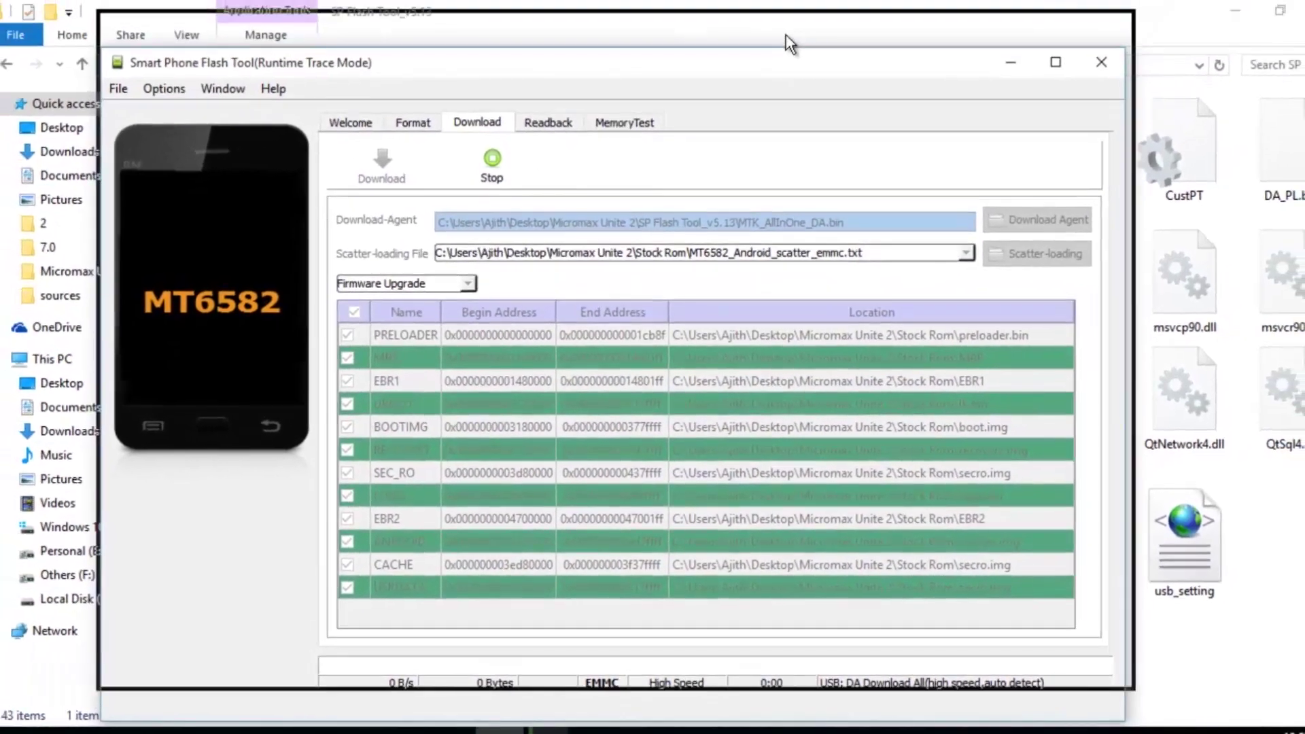
pyautogui.moveTo(788, 80); pyautogui.dragTo(790, 52)
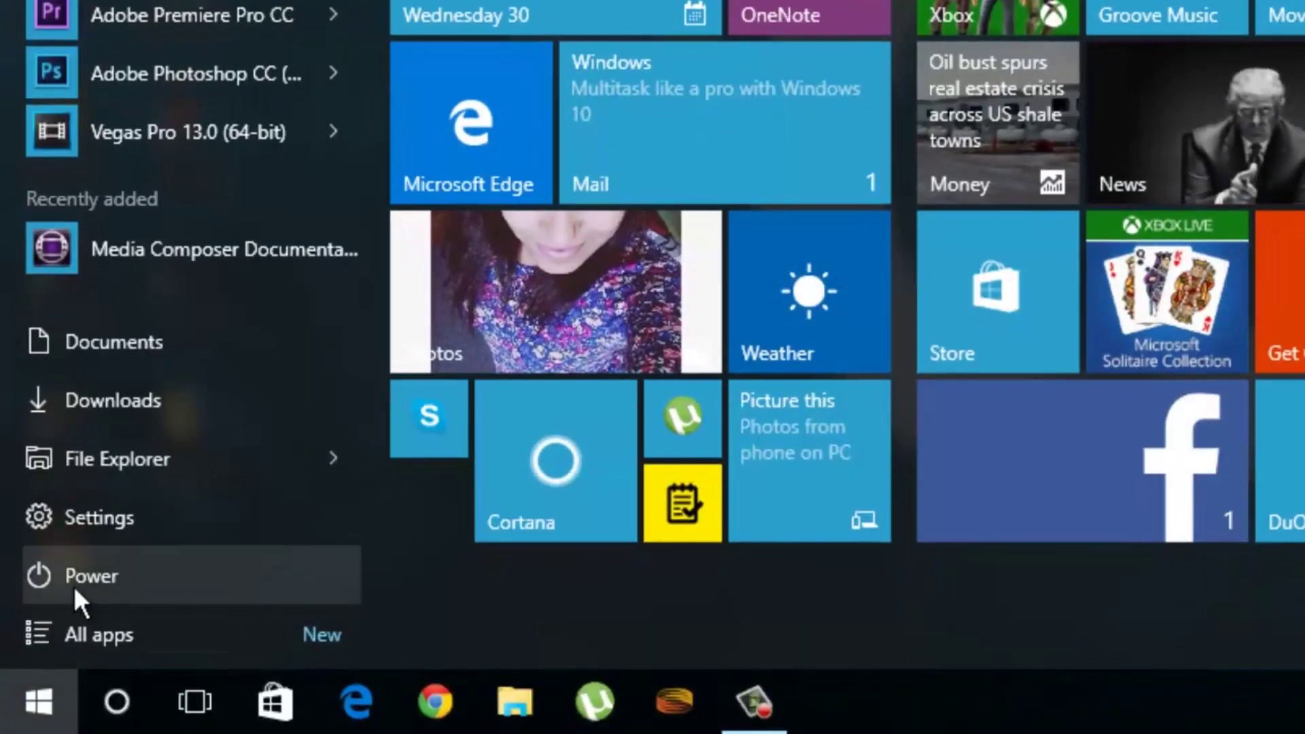
# Restart the PC via Advanced startup in Settings > Update & security > Recovery.
pyautogui.click(93, 530)
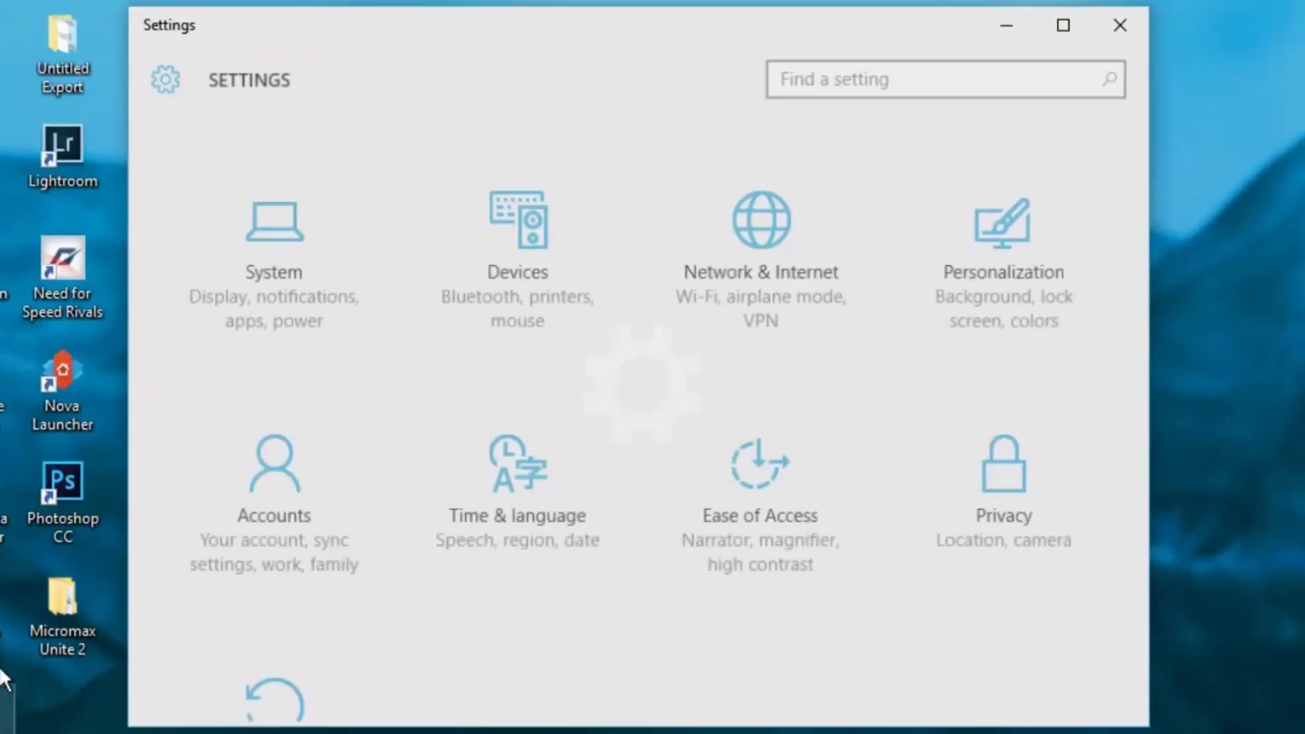
pyautogui.scroll(-2, 328, 571)
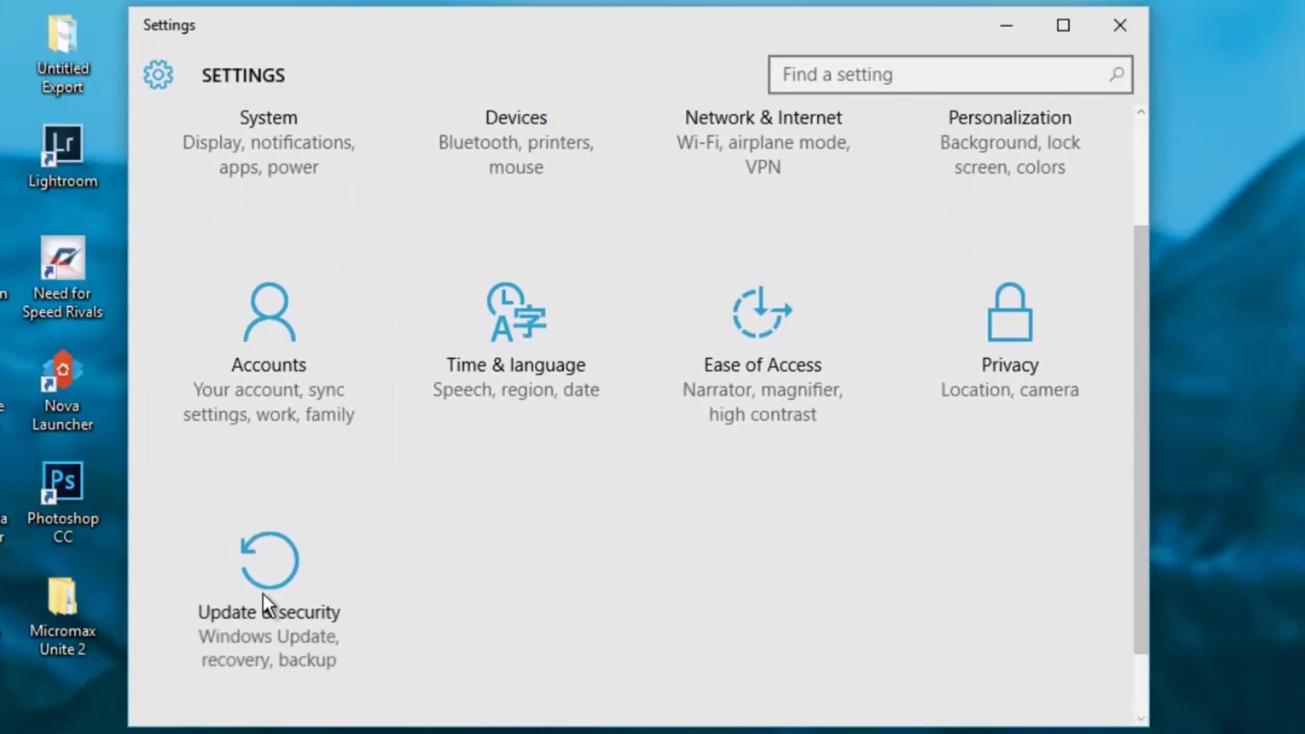
pyautogui.click(263, 593)
pyautogui.click(224, 250)
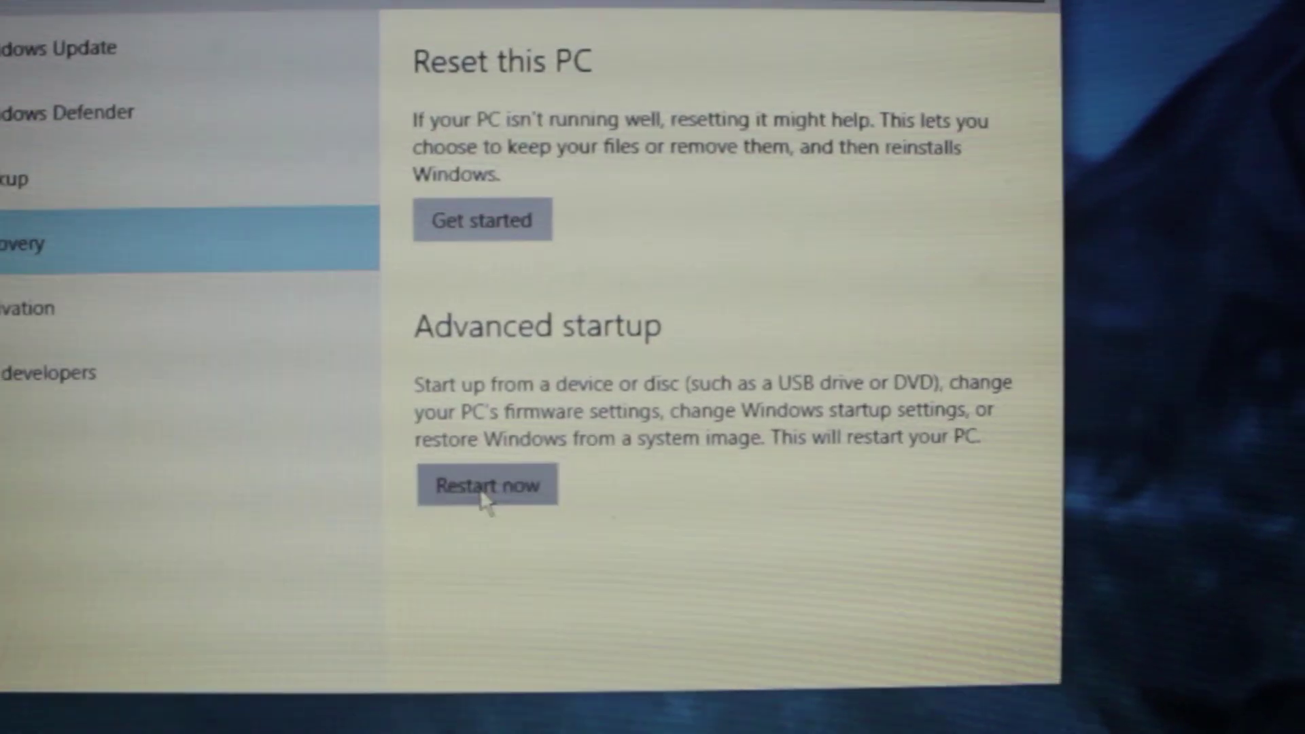
pyautogui.click(475, 619)
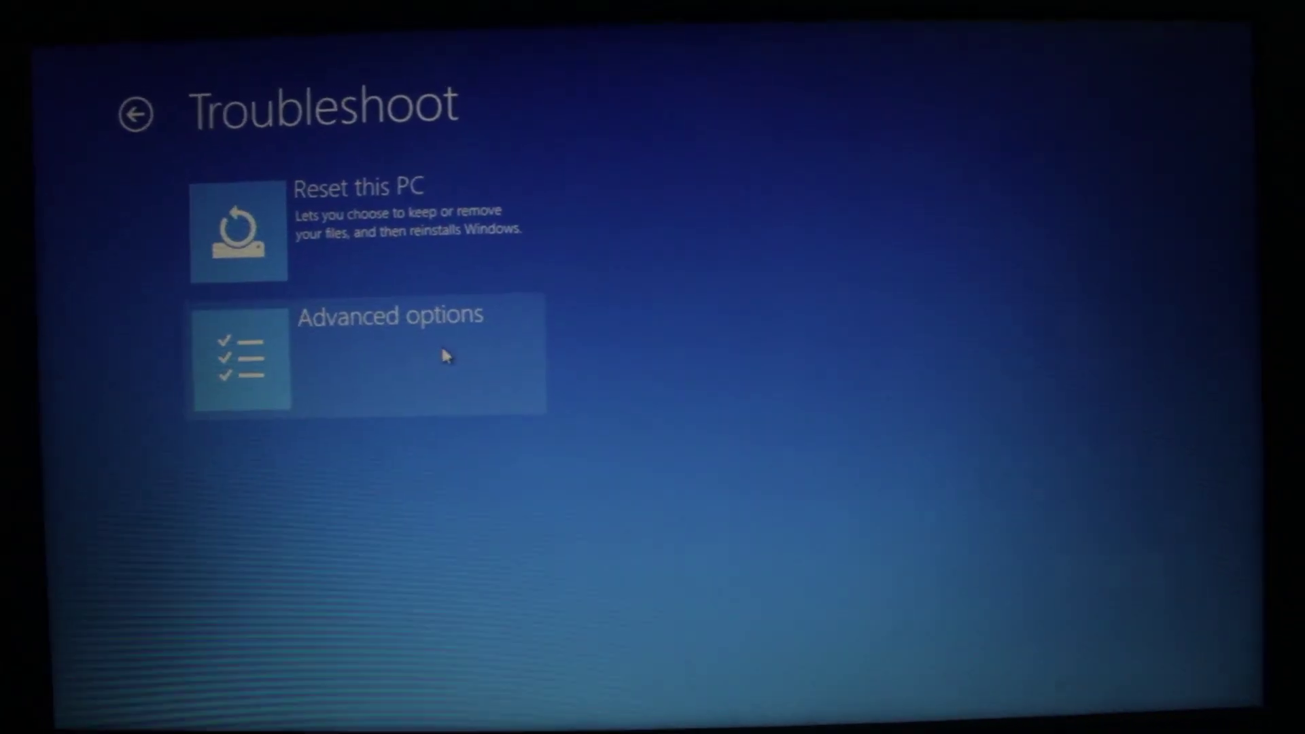
# Restart via Troubleshoot > Advanced options > Startup Settings, then select Disable Driver Signature Enforcement.
pyautogui.click(495, 350)
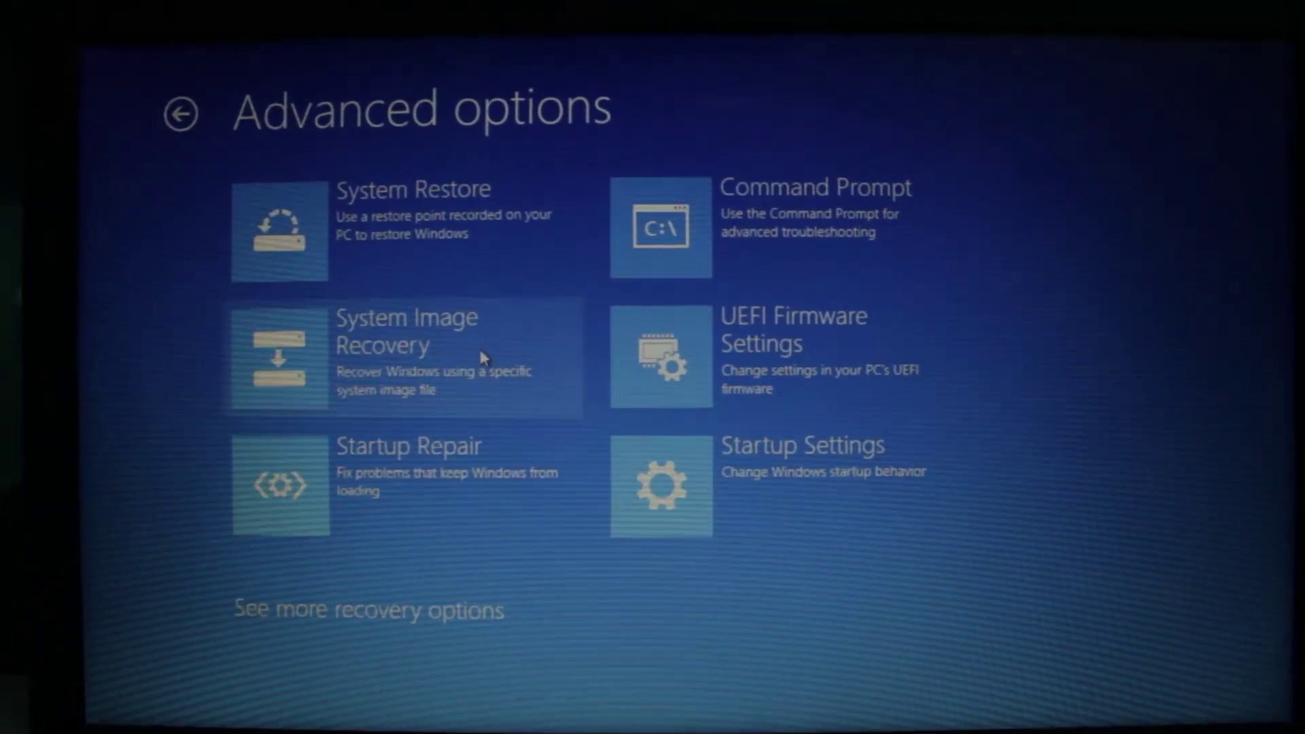
pyautogui.click(666, 483)
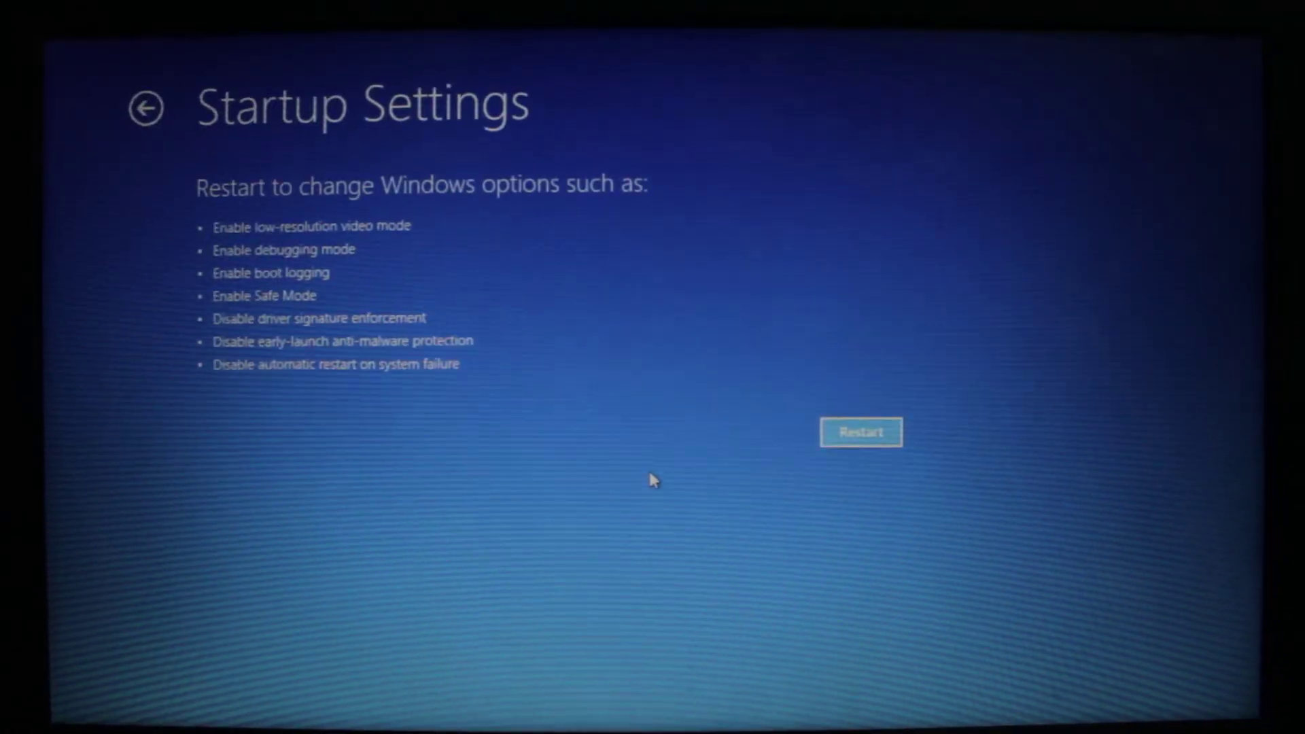
pyautogui.click(843, 444)
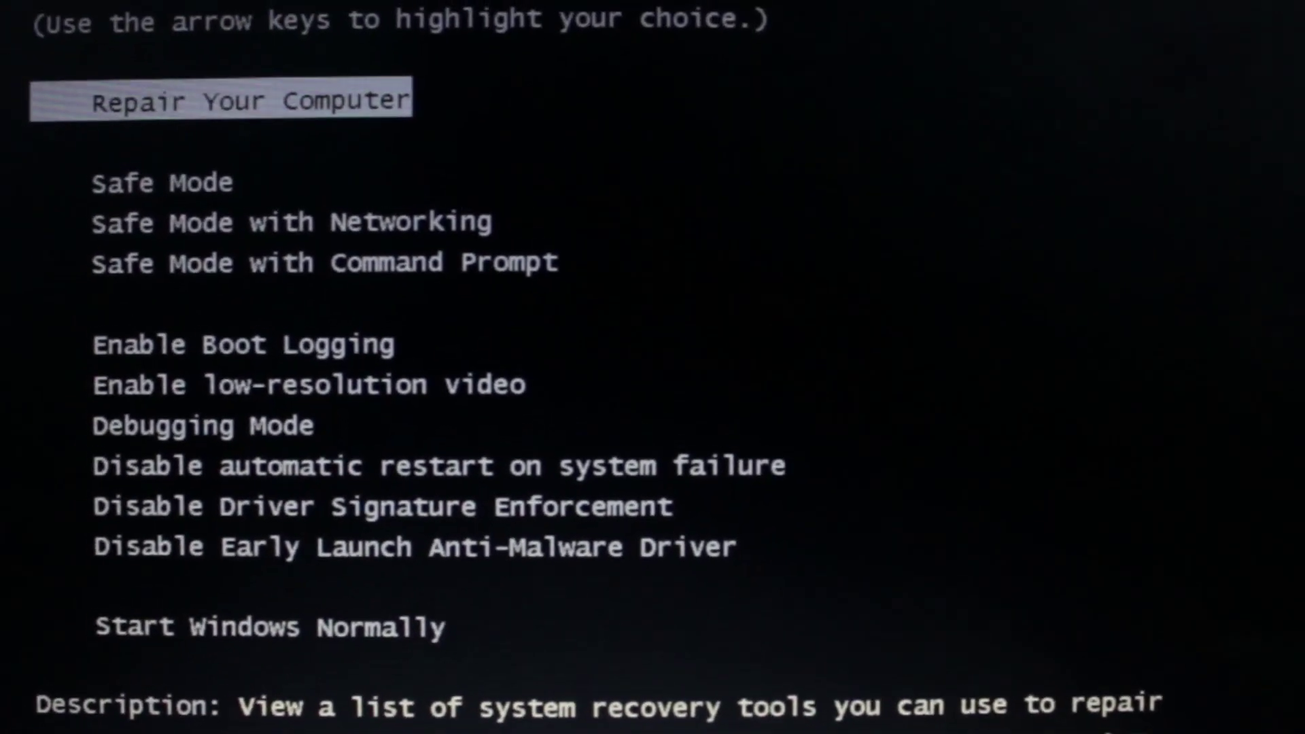
pyautogui.press('Down')
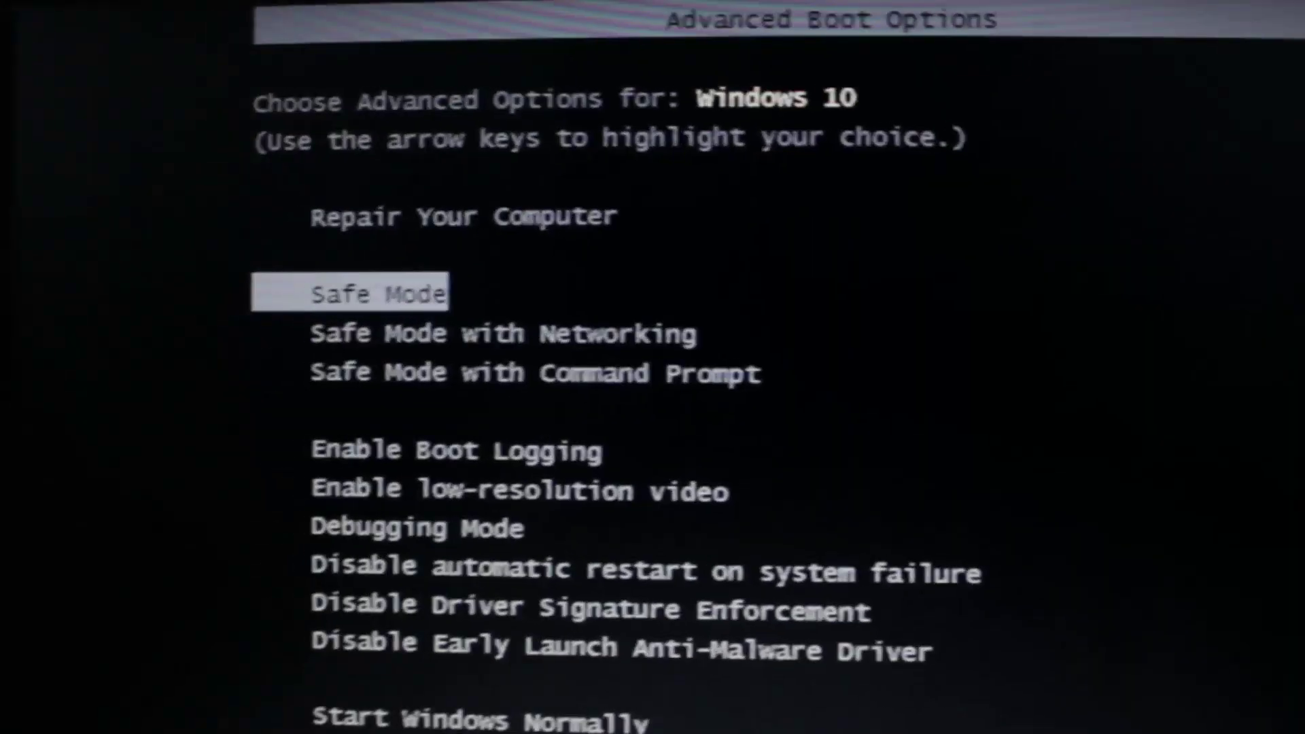
pyautogui.press('Down')
pyautogui.press('Down')
pyautogui.press('Down')
pyautogui.press('Down')
pyautogui.press('Down')
pyautogui.press('Down')
pyautogui.press('Down')
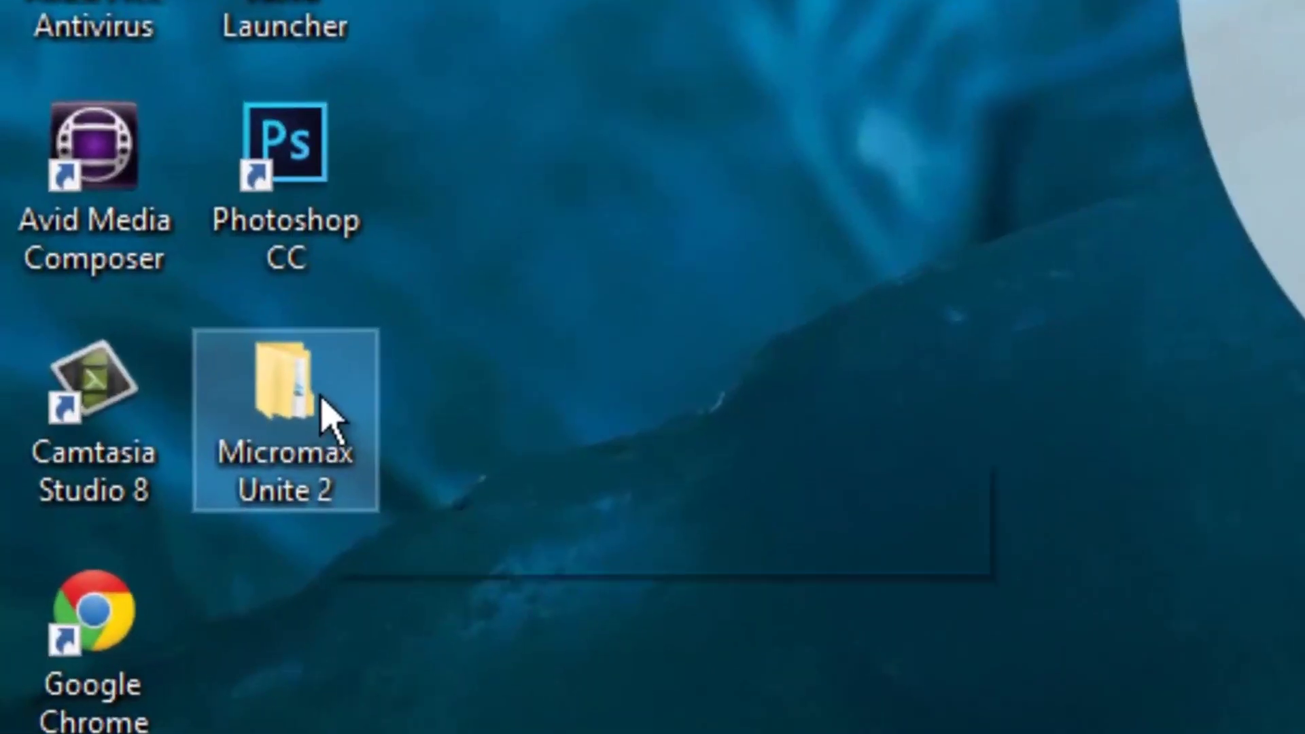
# Open the Drivers folder in Micromax Unite 2 and run the For Windows x64 Bit installer.
pyautogui.moveTo(325, 416)
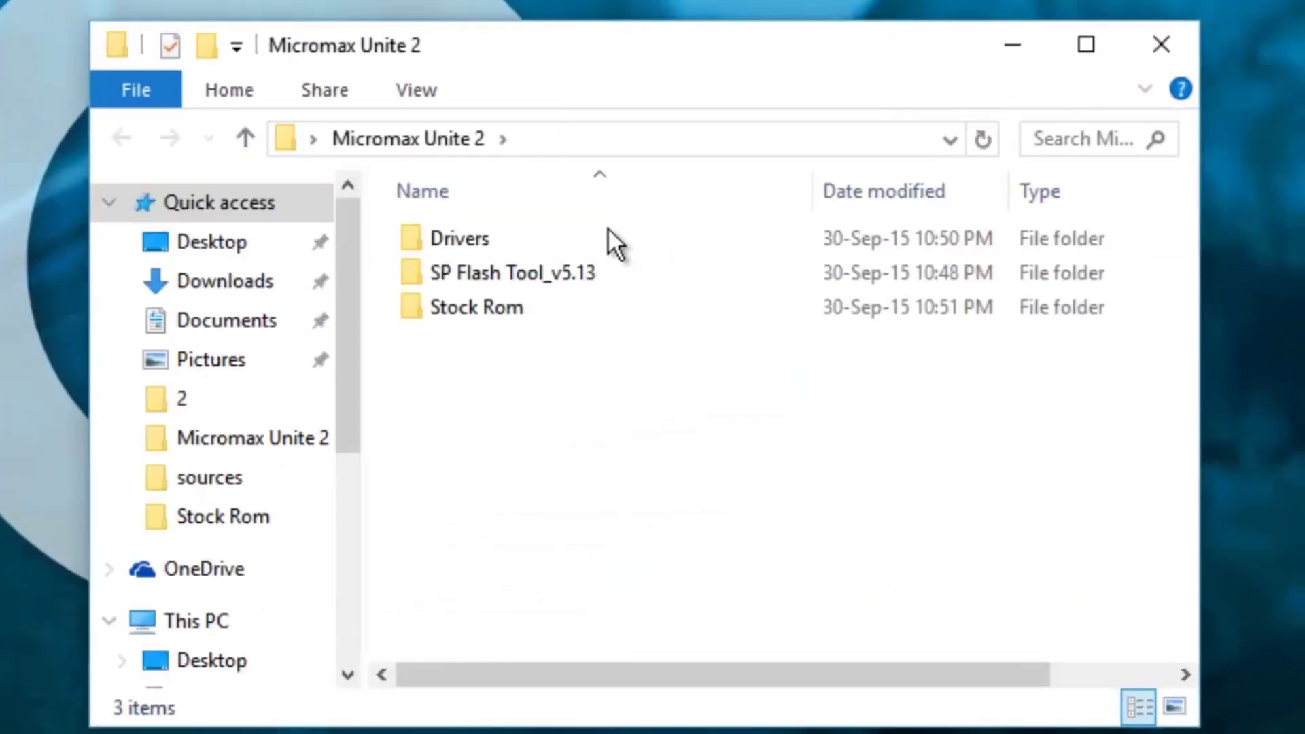
pyautogui.click(514, 252)
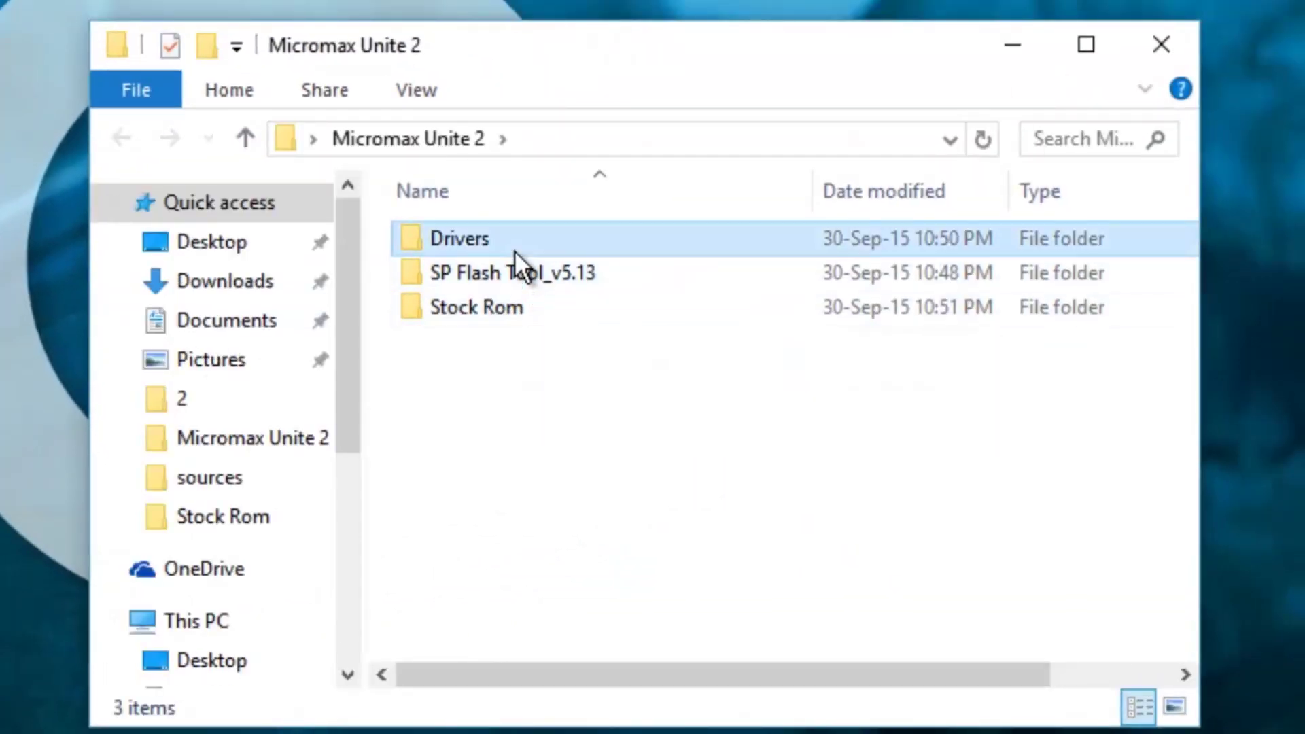
pyautogui.doubleClick(515, 250)
pyautogui.click(941, 337)
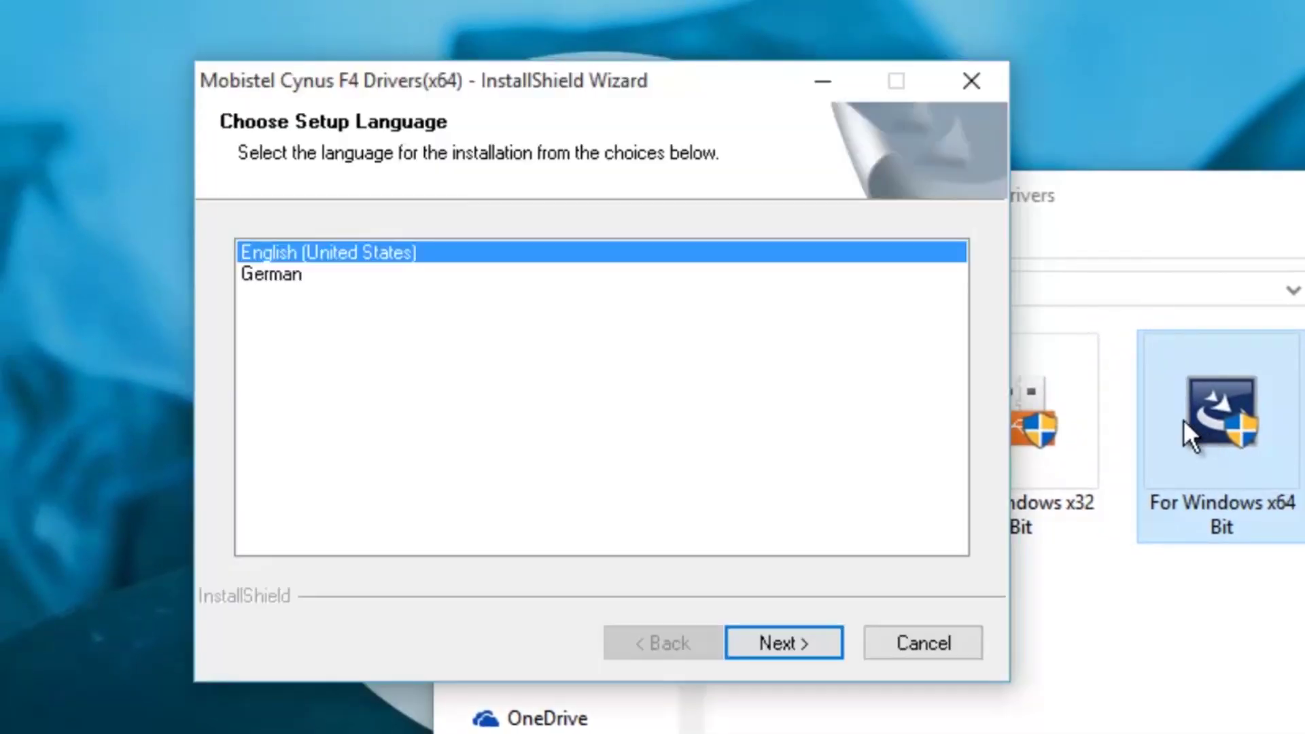
# Run the driver installer in English with the default destination folder and begin installing.
pyautogui.click(787, 635)
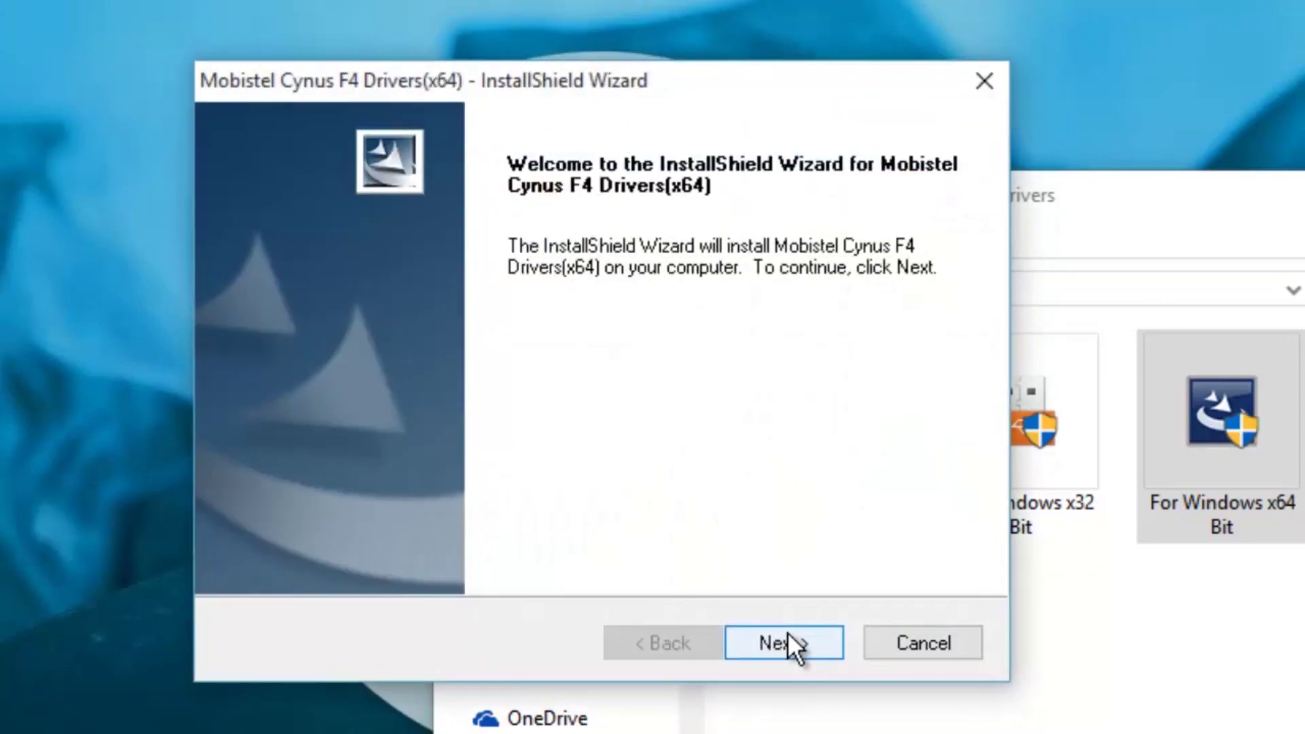
pyautogui.click(787, 635)
pyautogui.click(787, 635)
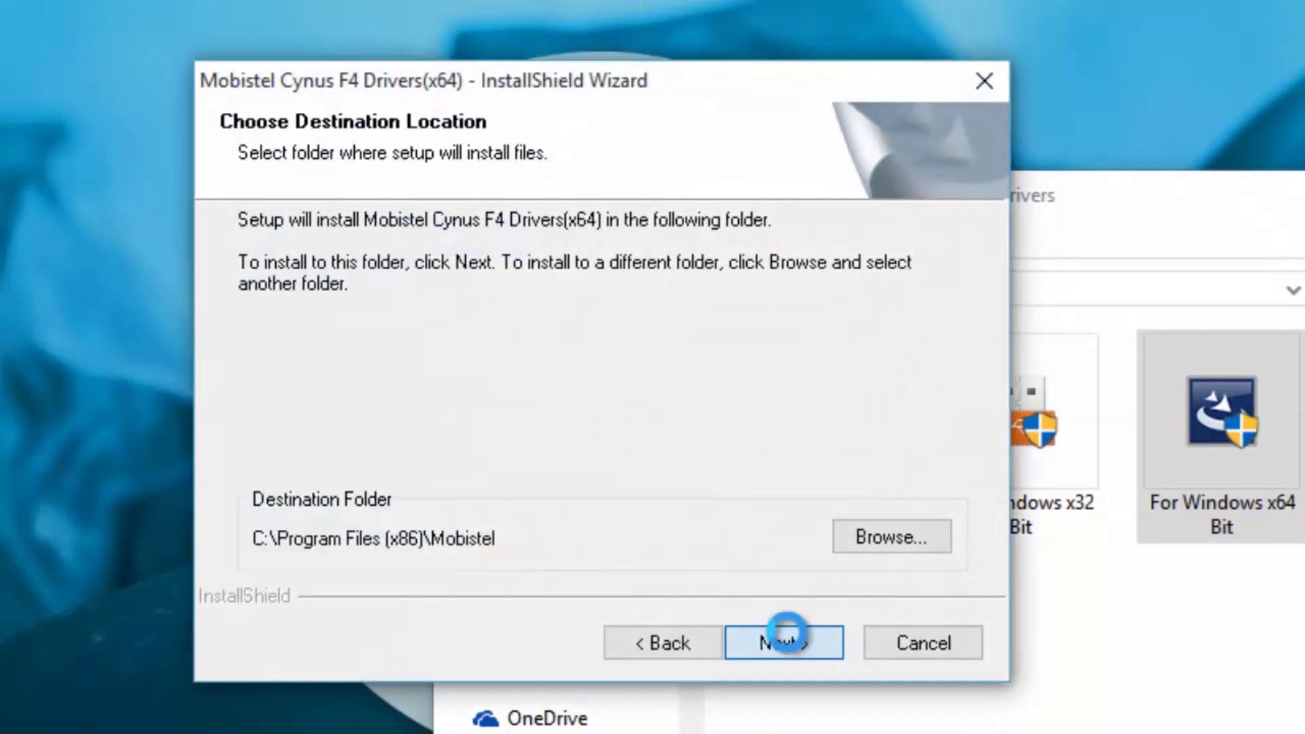
pyautogui.click(788, 635)
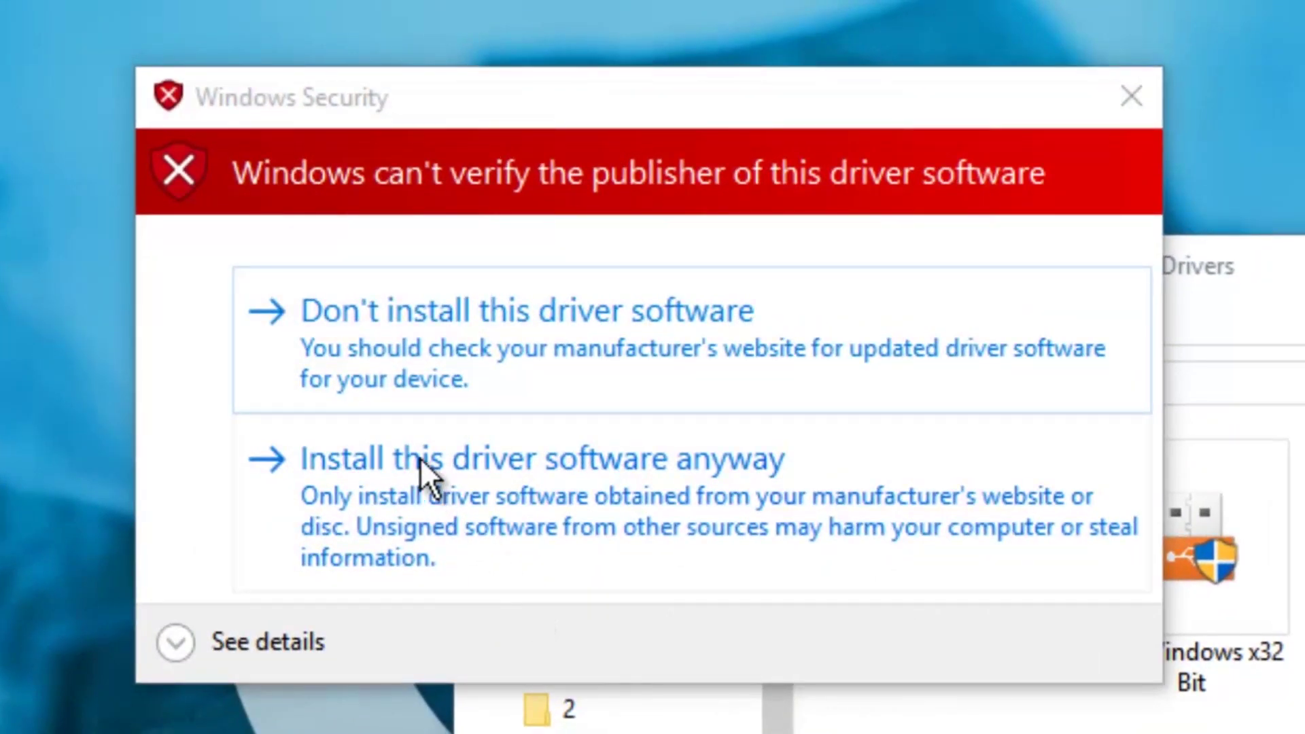
# Allow all three unverified drivers to install anyway and close the finished wizard.
pyautogui.click(467, 496)
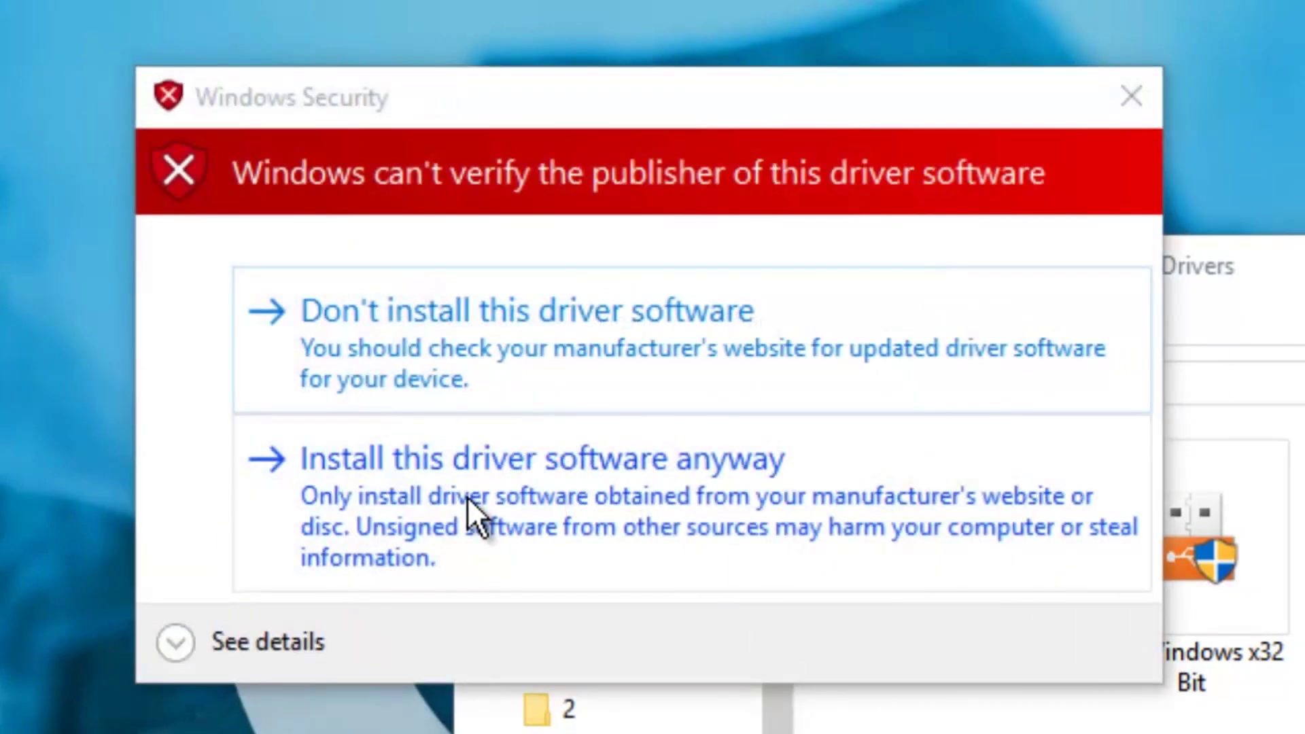
pyautogui.click(467, 496)
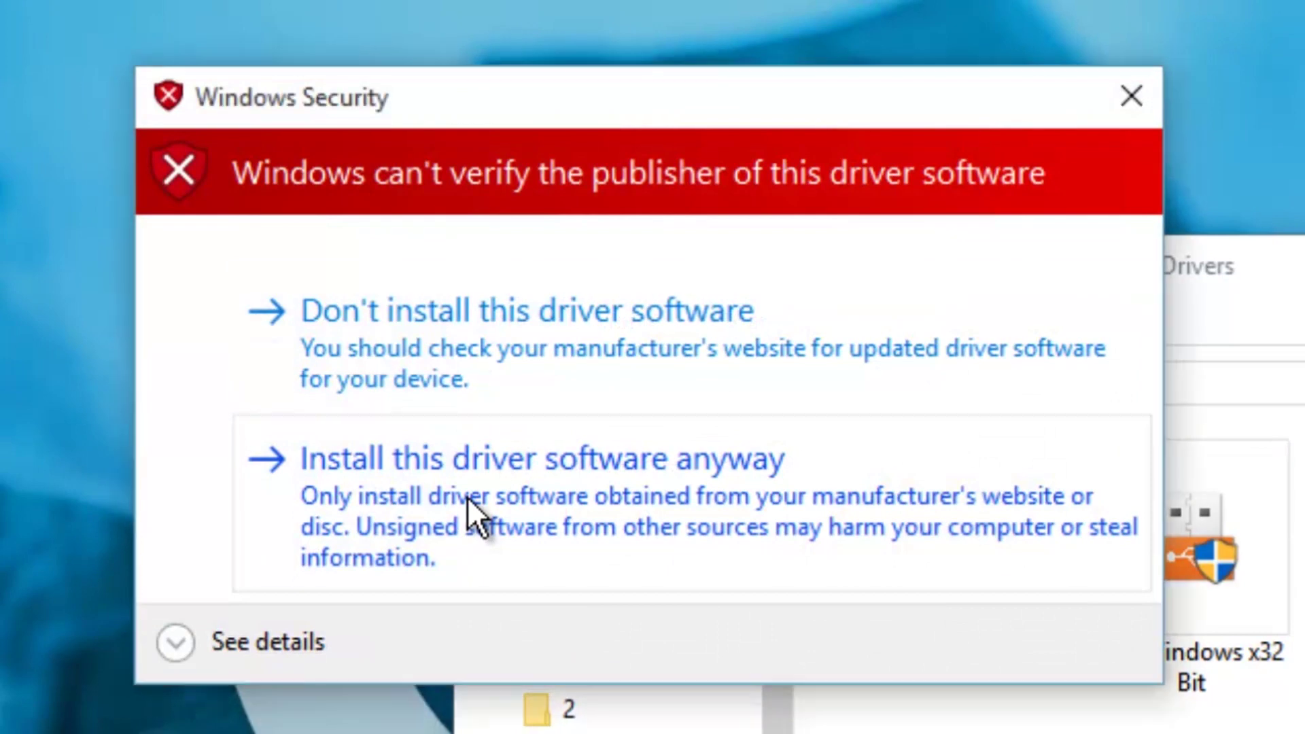
pyautogui.click(467, 496)
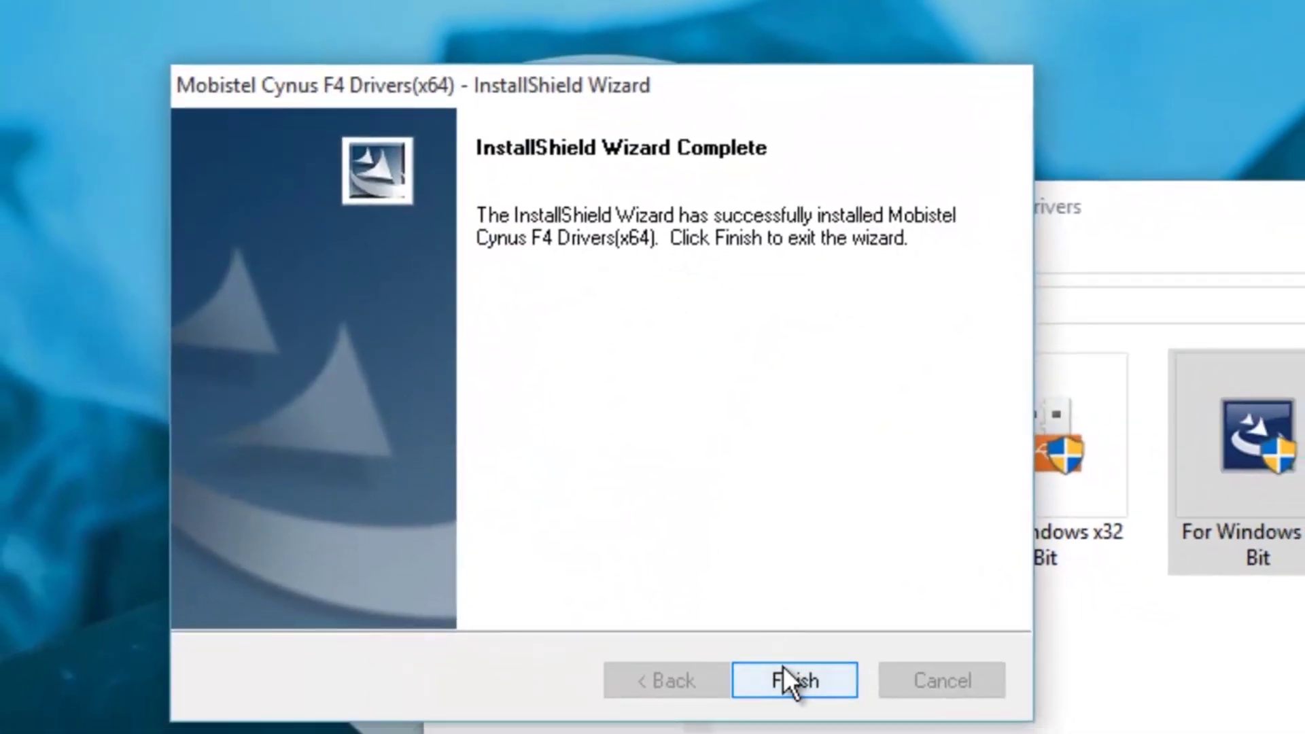
pyautogui.click(783, 673)
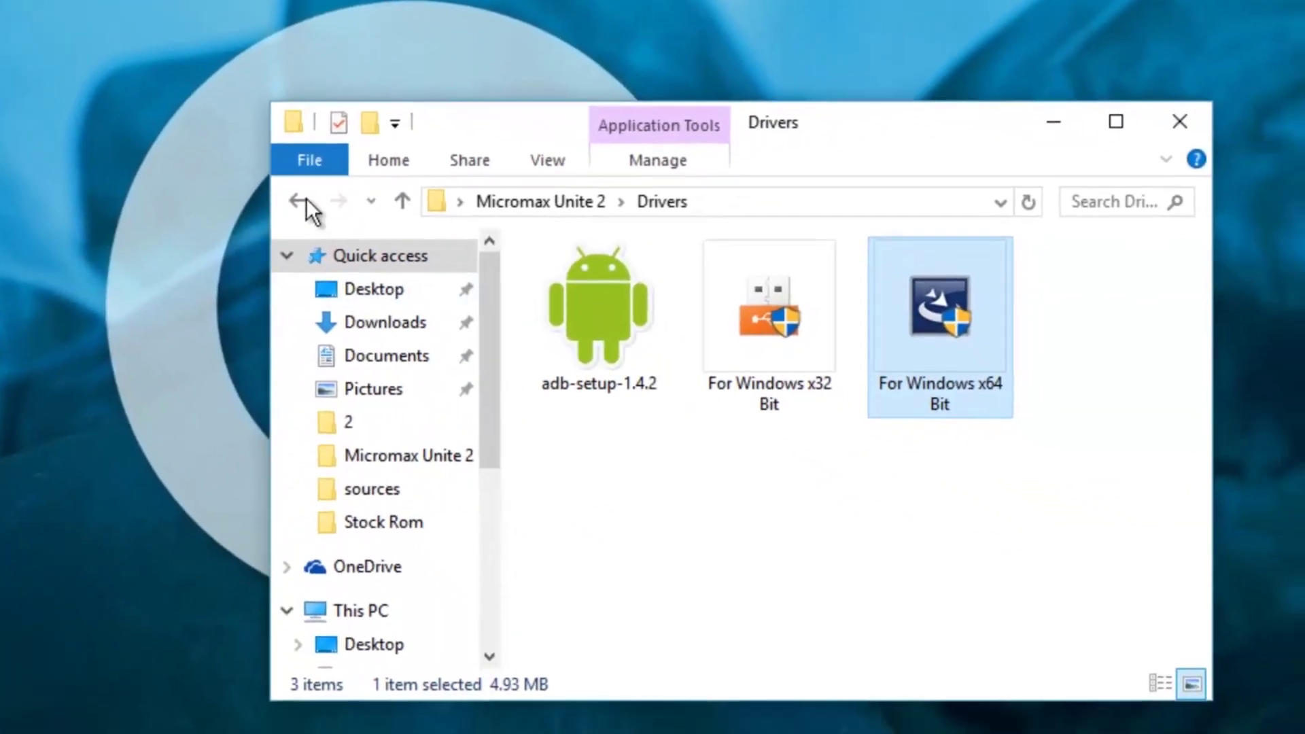
# Return to Micromax Unite 2 and launch flash_tool from the SP Flash Tool_v5.13 folder.
pyautogui.click(300, 200)
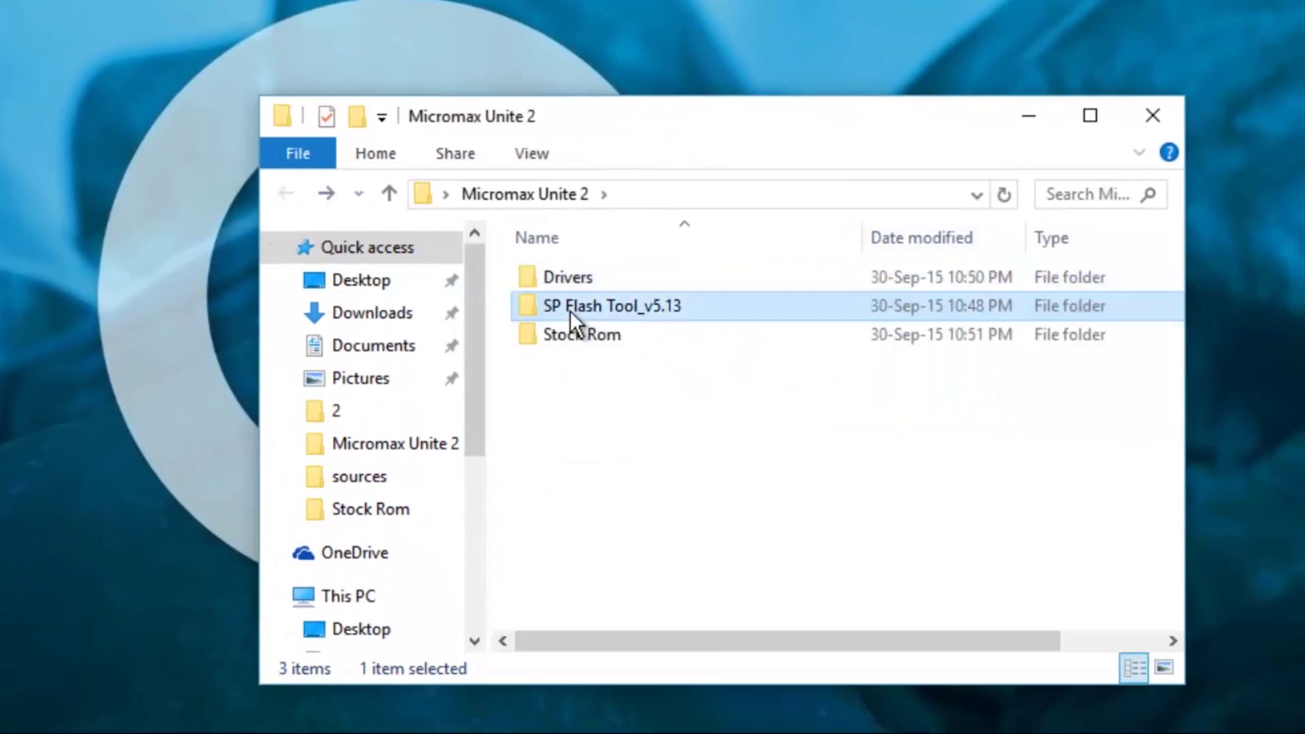
pyautogui.doubleClick(570, 307)
pyautogui.scroll(-3, 590, 460)
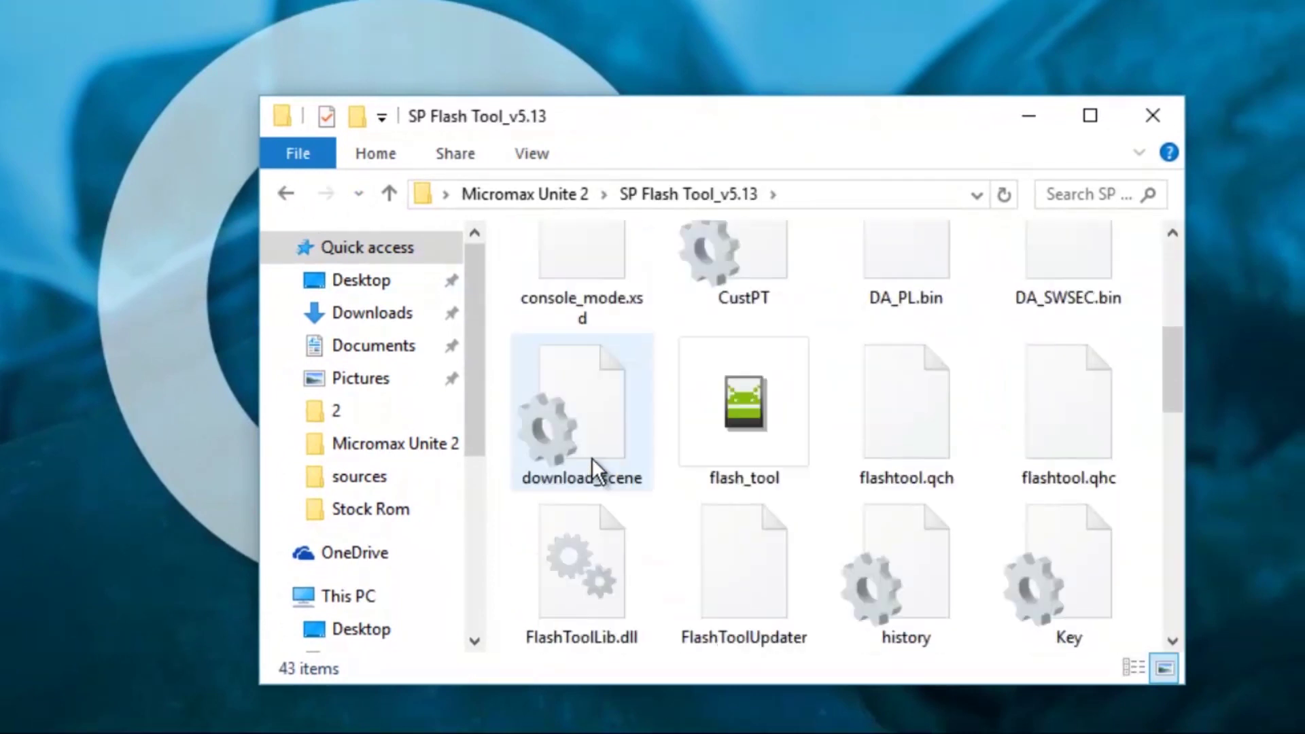
pyautogui.doubleClick(698, 407)
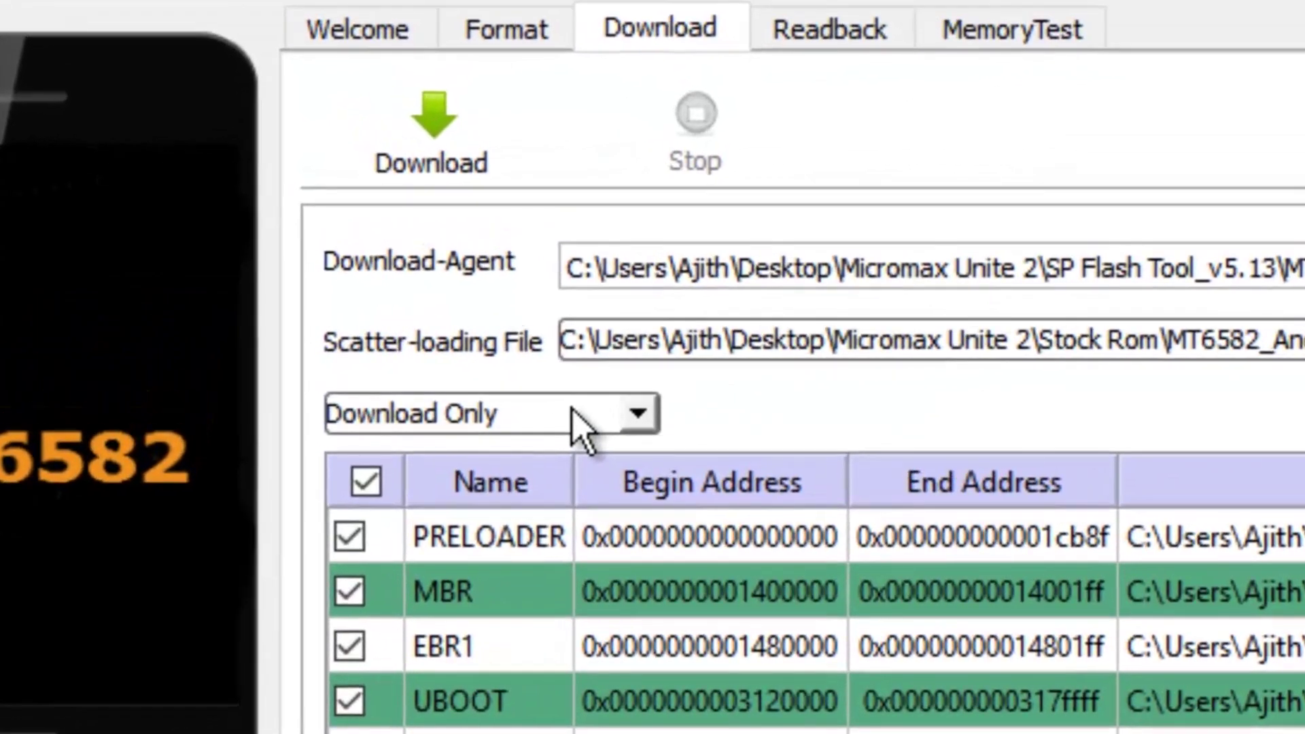
# Switch the flashing mode from Download Only to Firmware Upgrade and start the download.
pyautogui.click(543, 378)
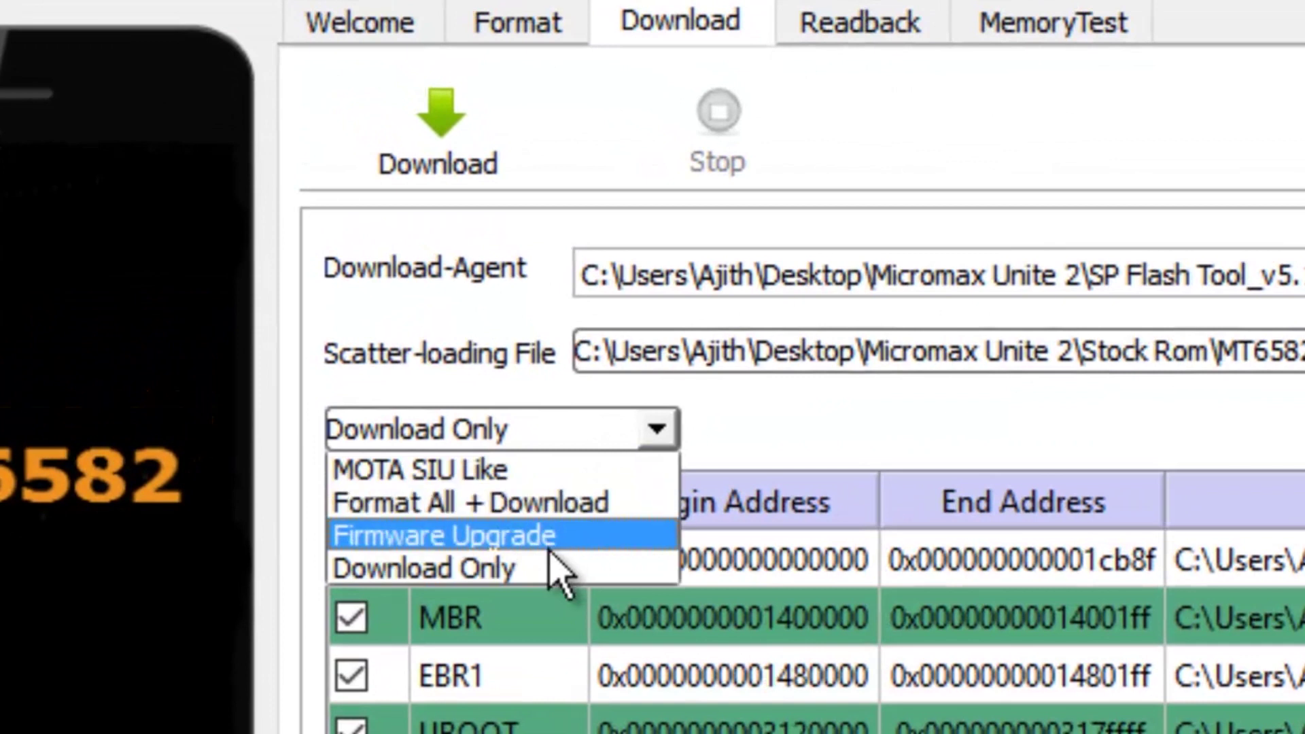
pyautogui.click(550, 547)
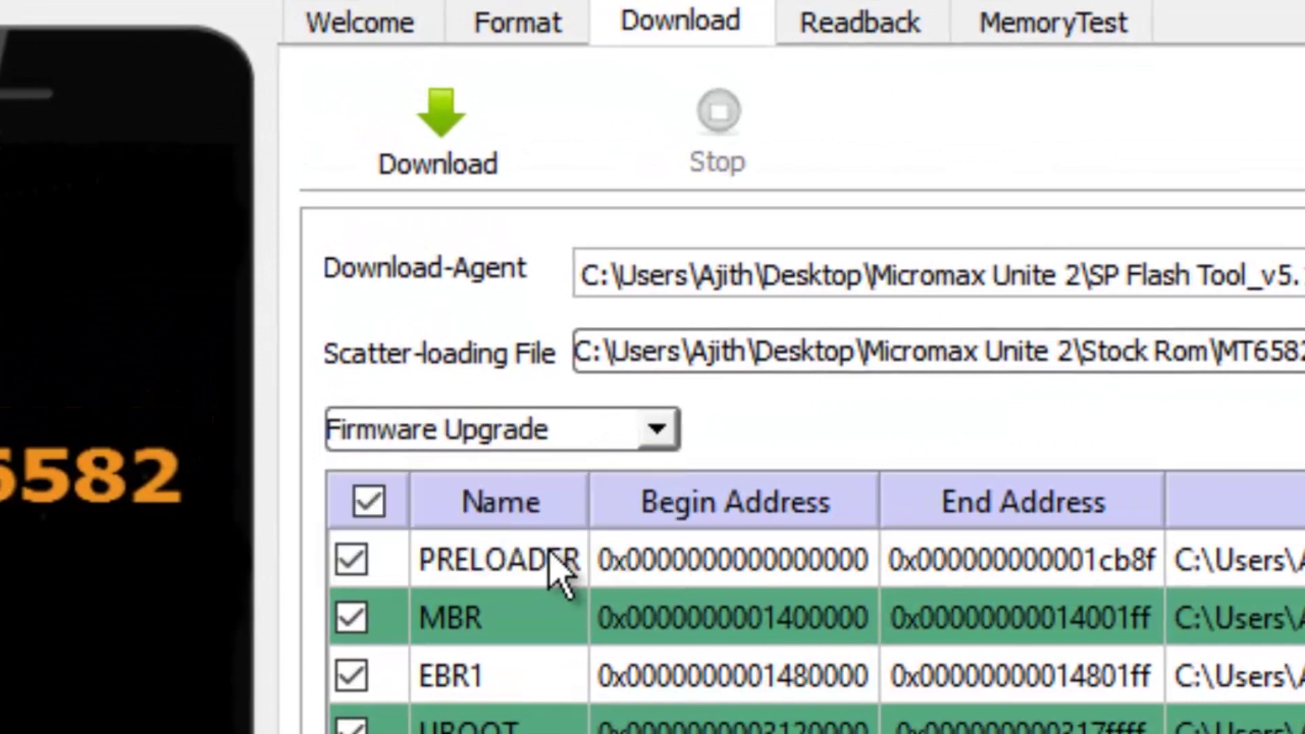
pyautogui.click(476, 173)
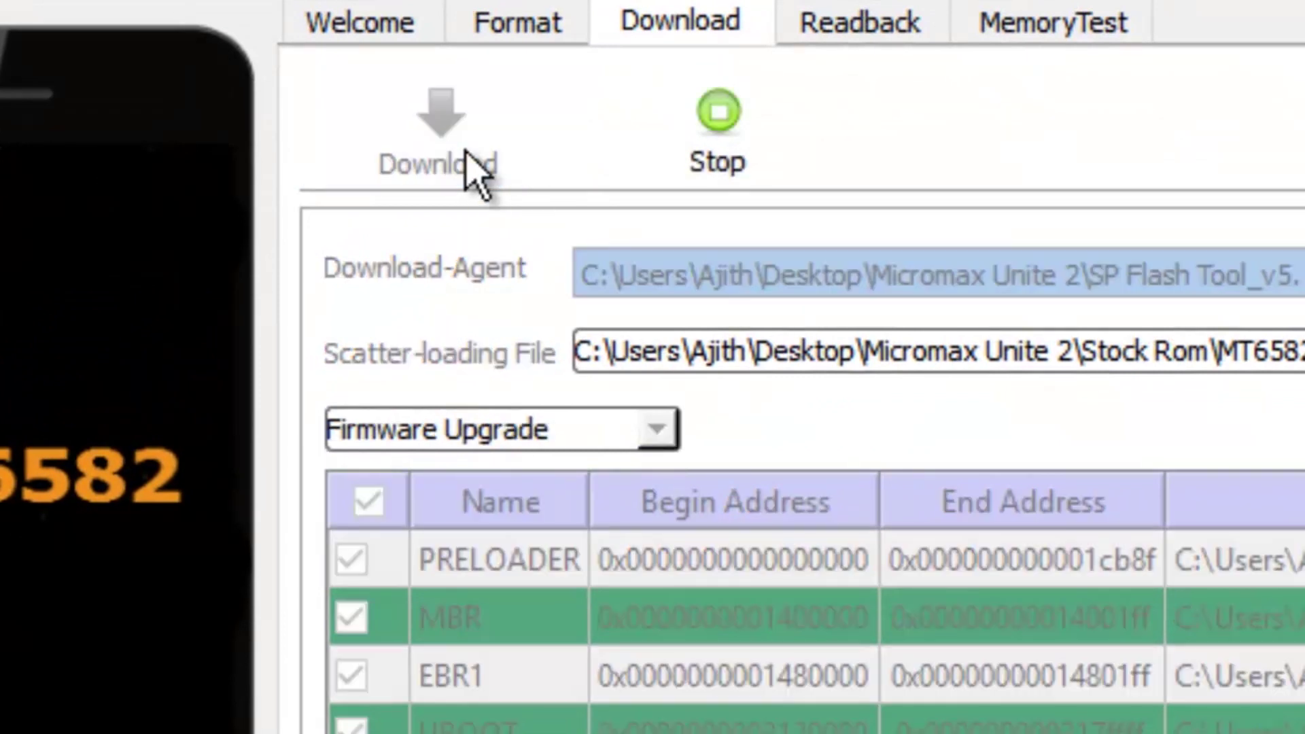